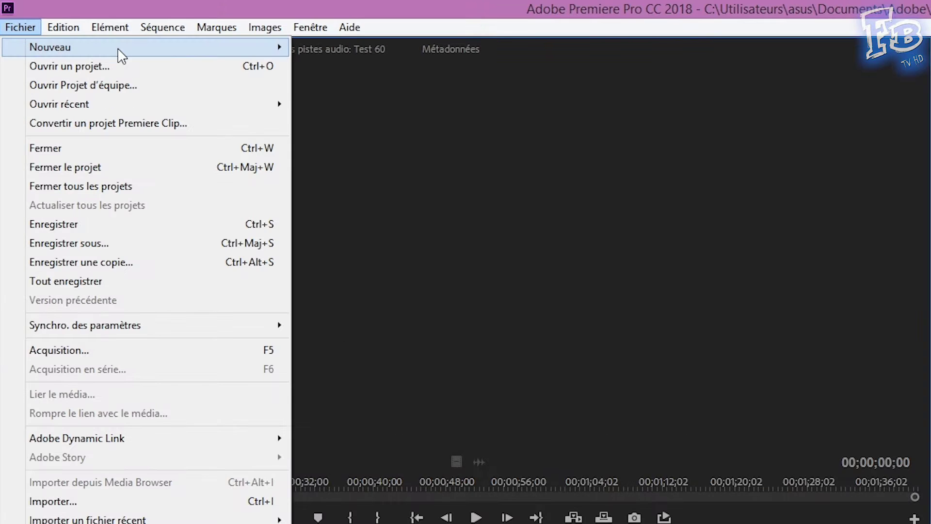
- Start a new sequence, browse the ARRI and AVC-Intra presets, then show the Settings editing modes
left_click(357, 86)
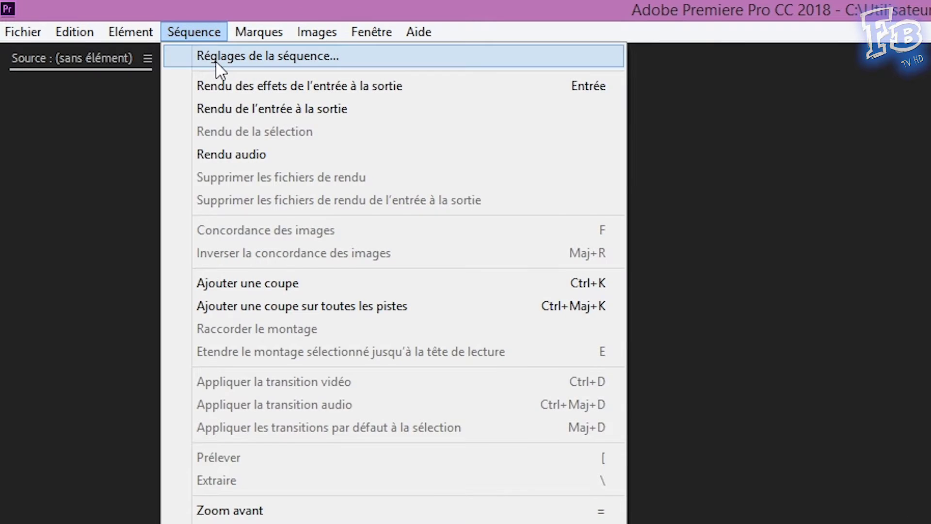
left_click(216, 58)
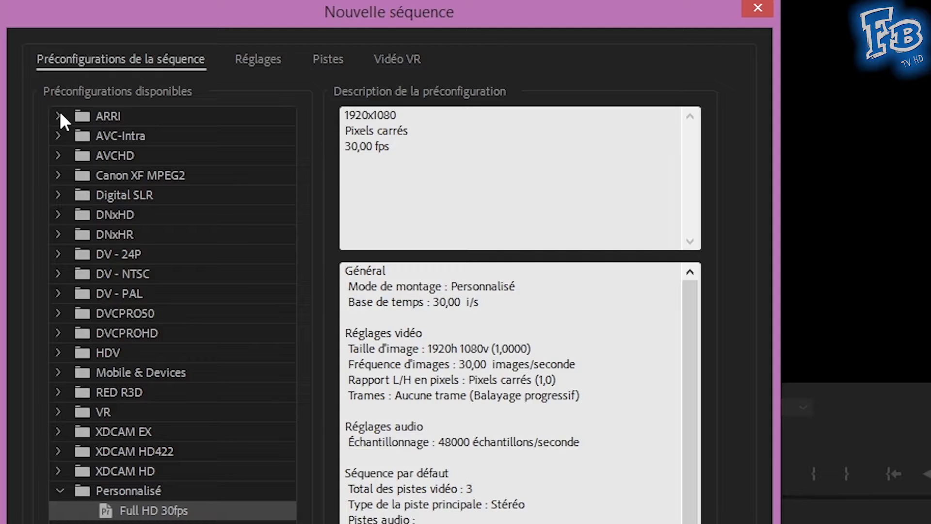
left_click(59, 116)
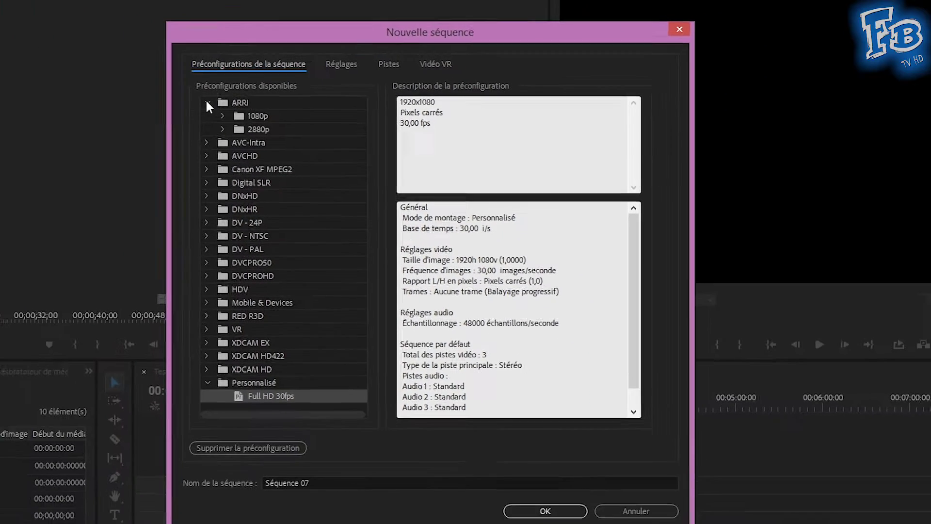
left_click(218, 101)
left_click(221, 114)
left_click(220, 114)
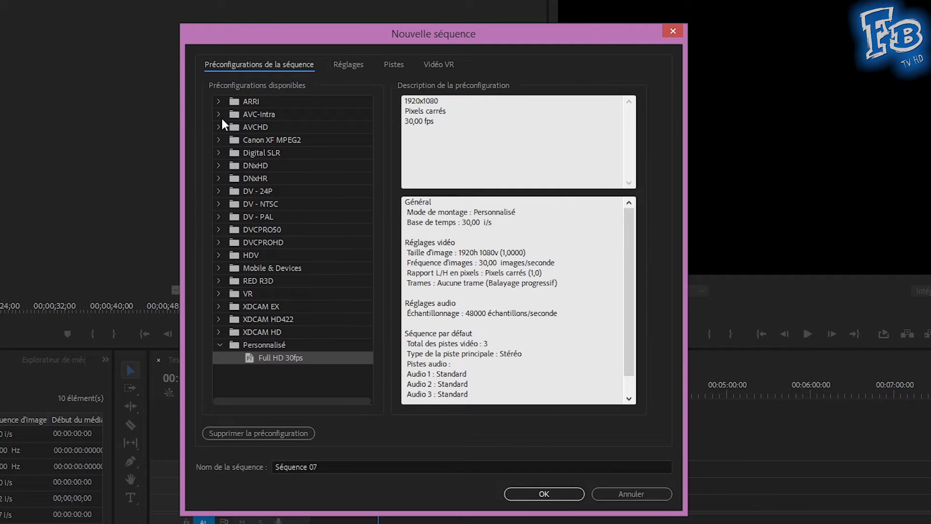
left_click(348, 64)
left_click(481, 88)
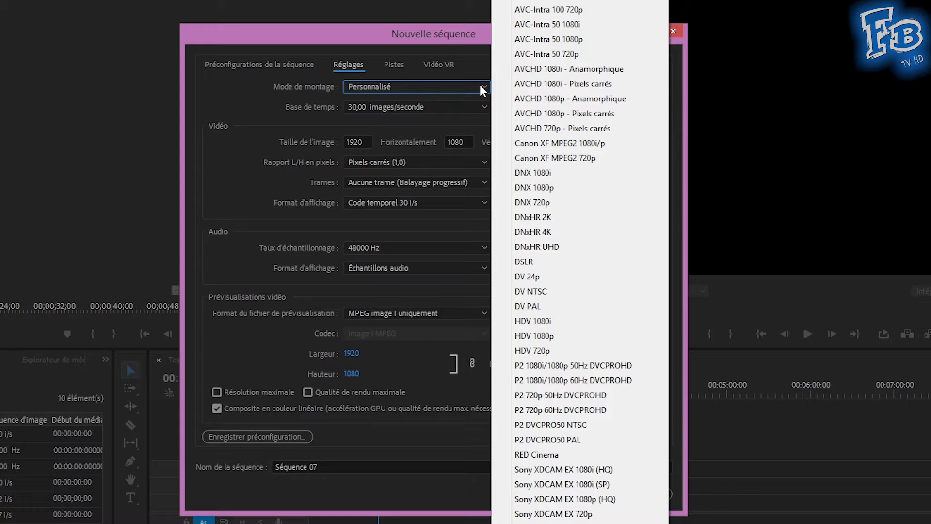
left_click(480, 85)
left_click(481, 108)
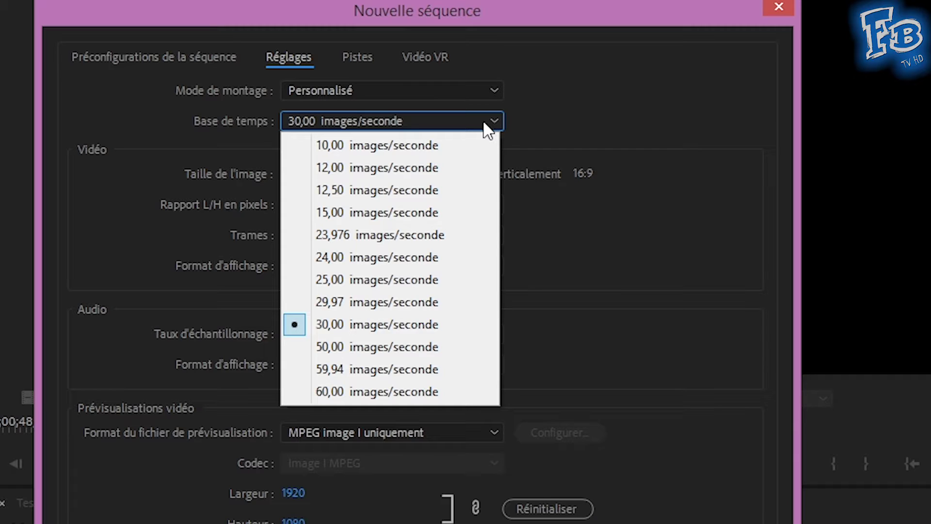
left_click(484, 125)
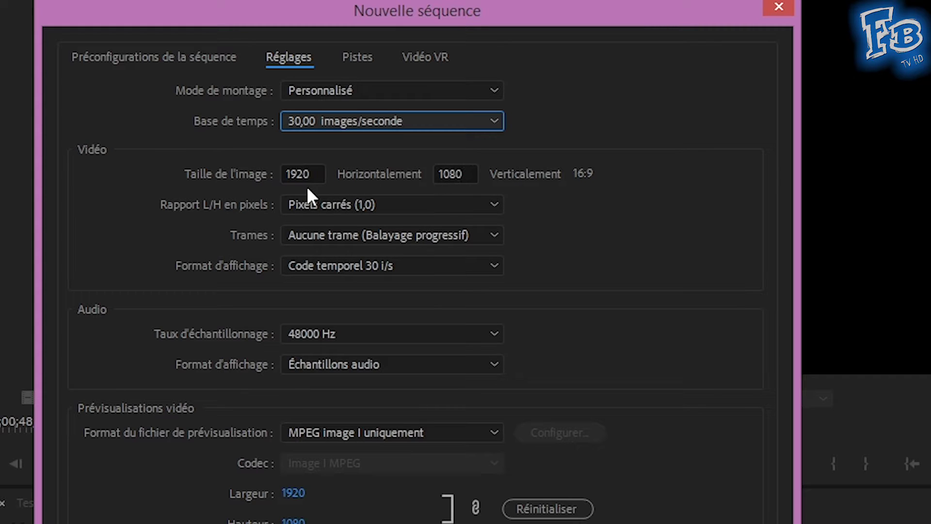
left_click(475, 206)
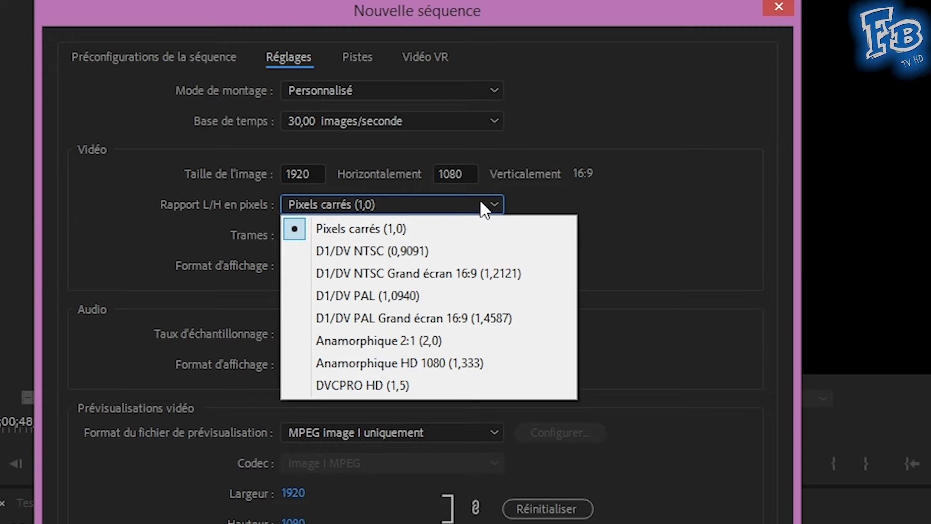
left_click(481, 203)
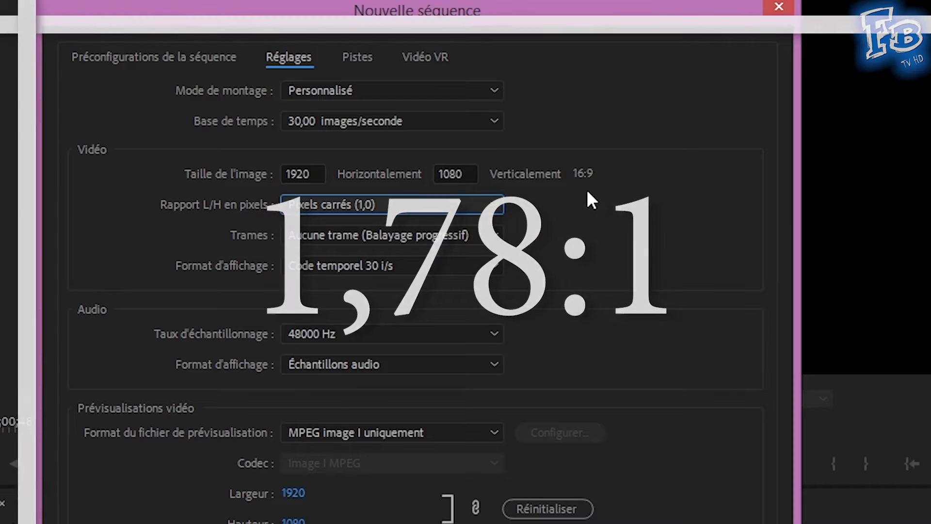
left_click(442, 236)
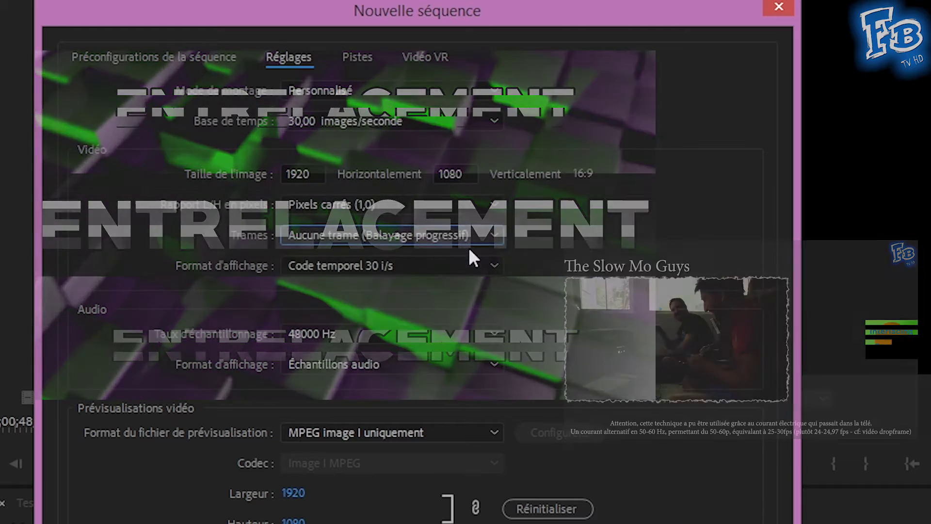
left_click(469, 262)
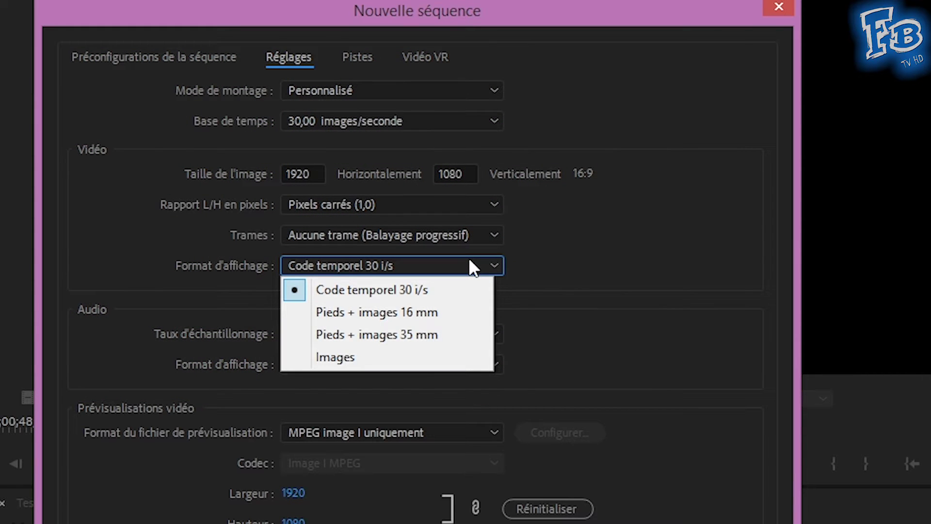
left_click(470, 262)
left_click(456, 121)
left_click(427, 299)
left_click(469, 266)
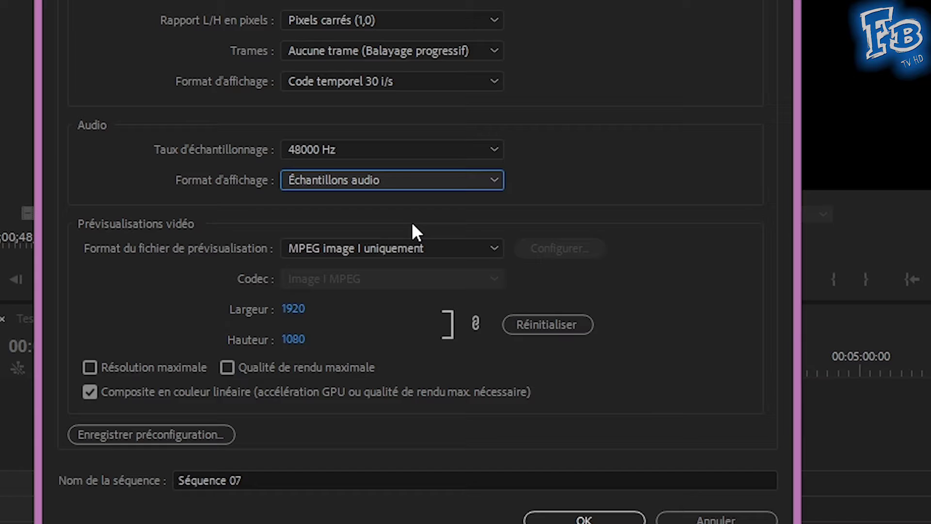
left_click(408, 242)
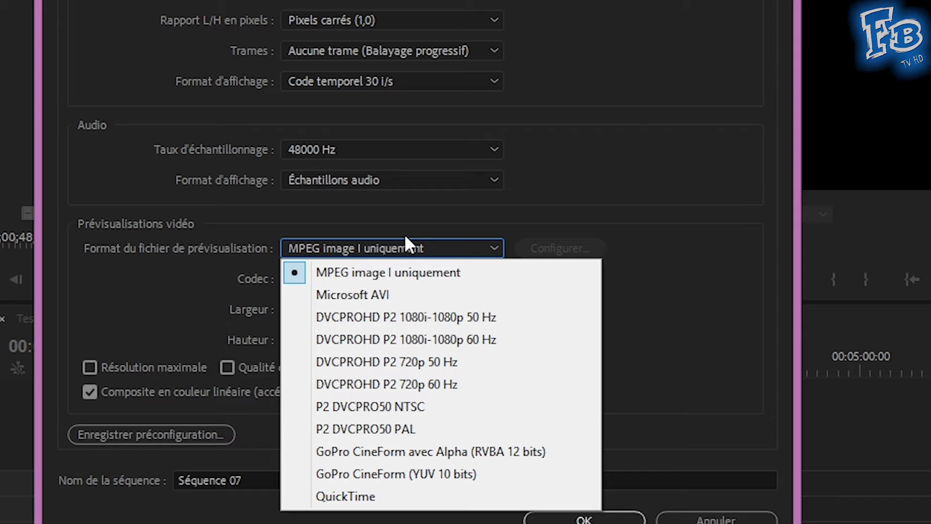
- Choose DVCPROHD P2 1080i-1080p 60 Hz as the preview file format and enable Maximum Render Resolution
left_click(451, 346)
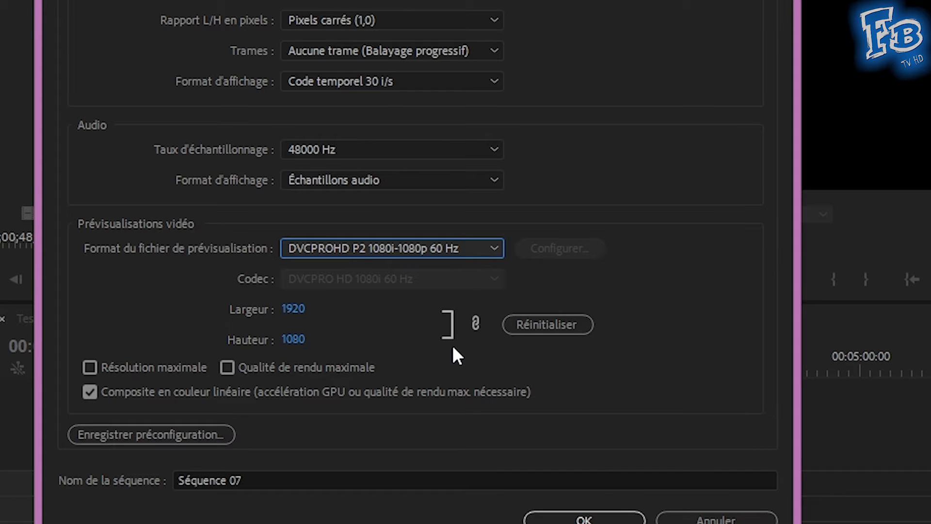
left_click(406, 242)
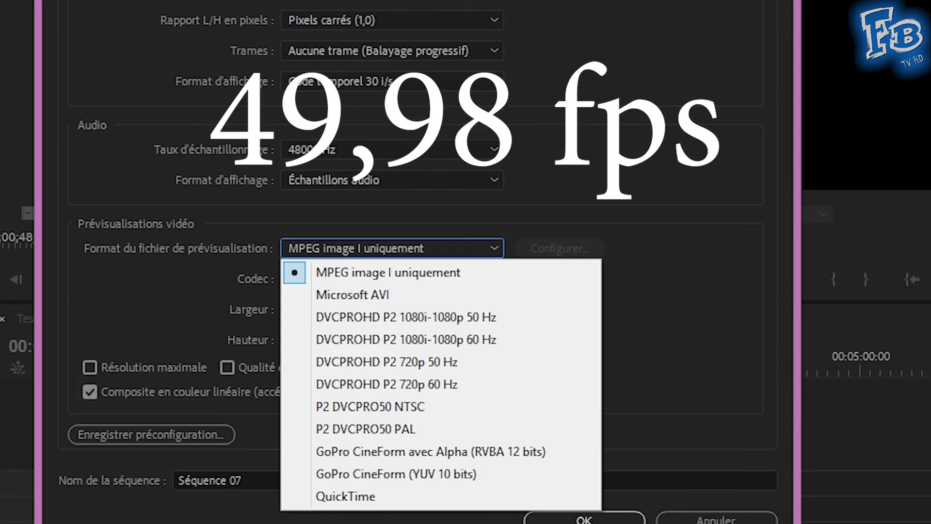
left_click(450, 345)
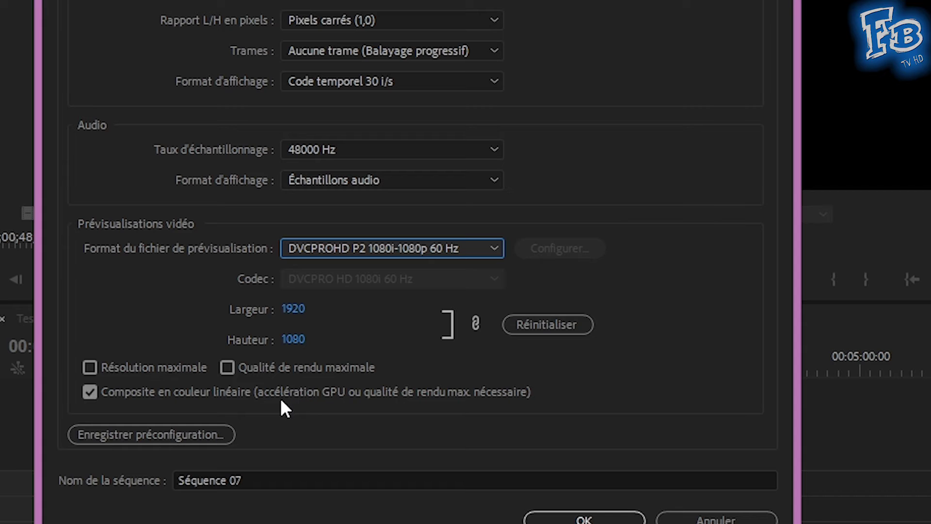
left_click(118, 369)
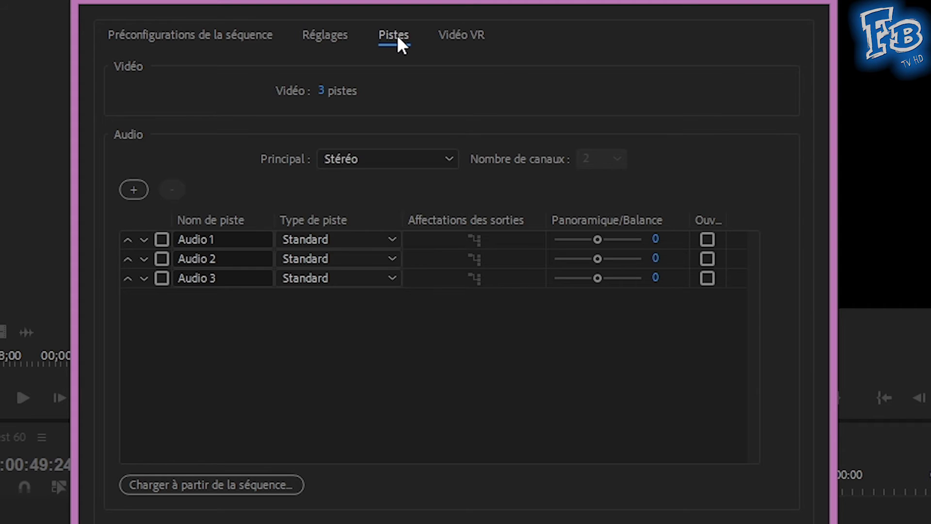
- Keep the master audio track as Stéréo and begin saving the settings as a preset
left_click(395, 162)
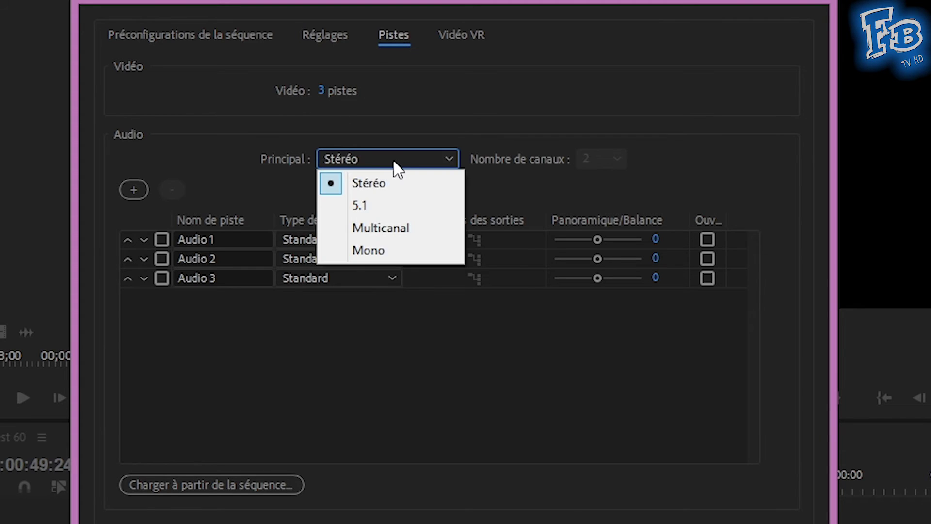
left_click(399, 159)
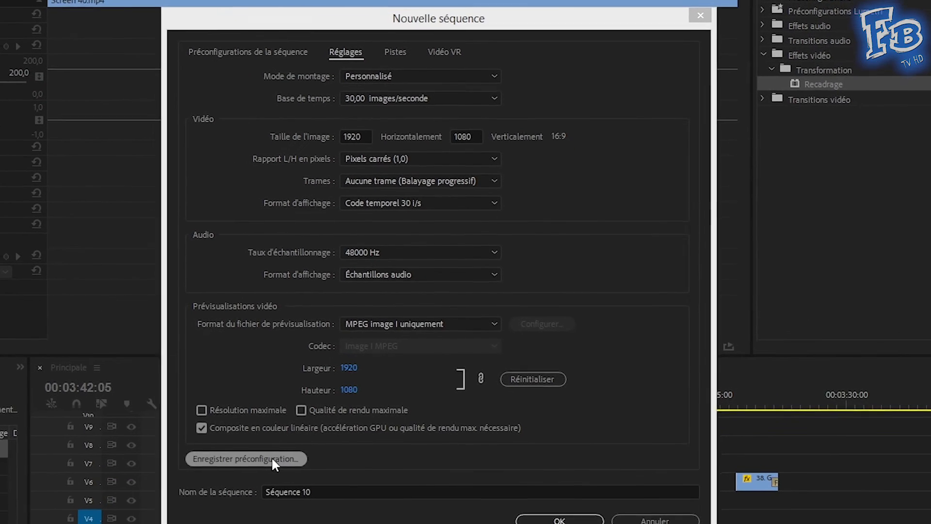
left_click(270, 463)
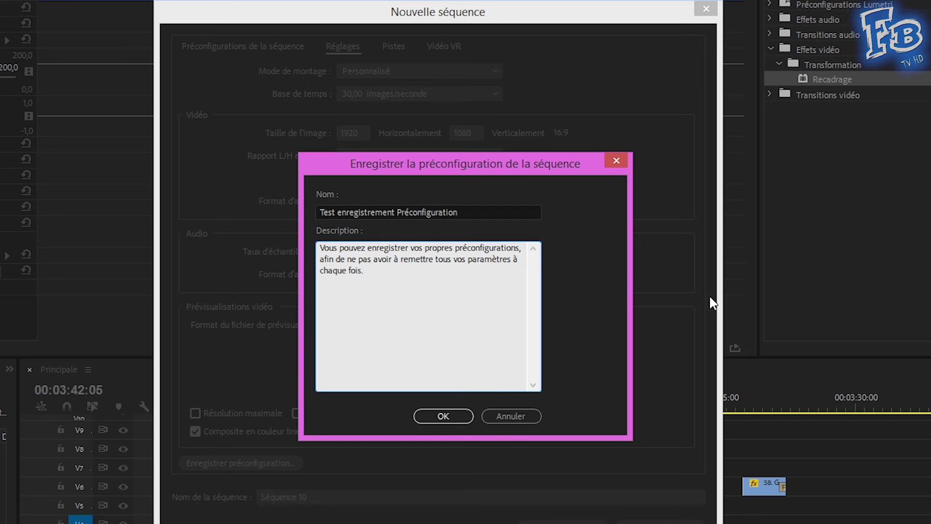
- Confirm the preset 'Test enregistrement Préconfiguration' and locate it in the Personnalisé folder
left_click(444, 420)
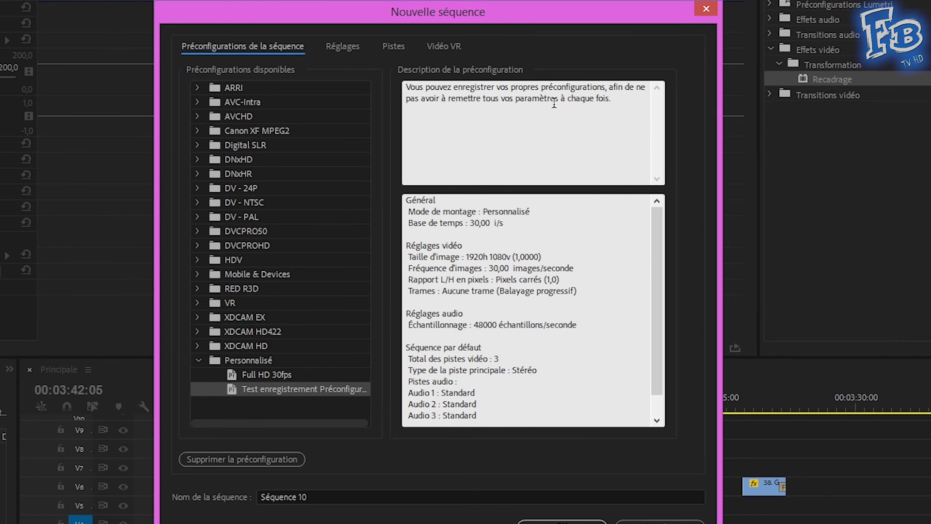
left_click(252, 456)
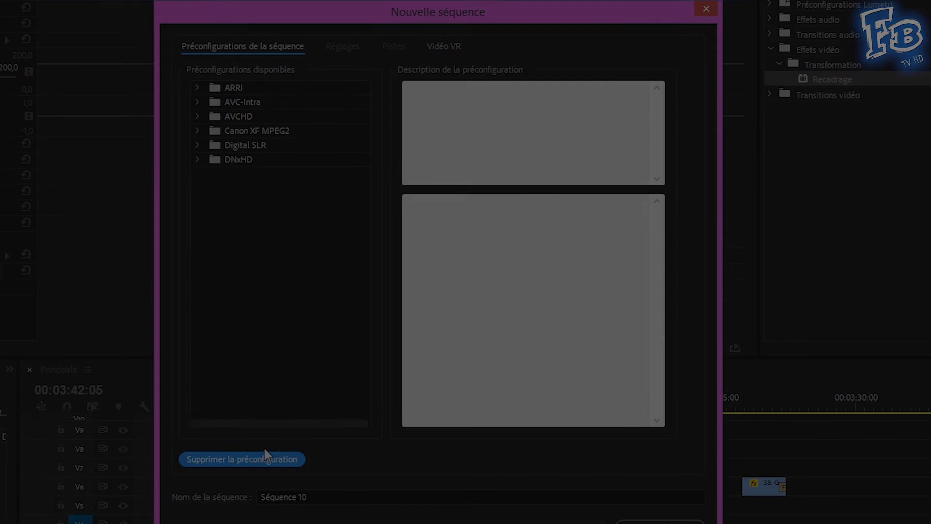